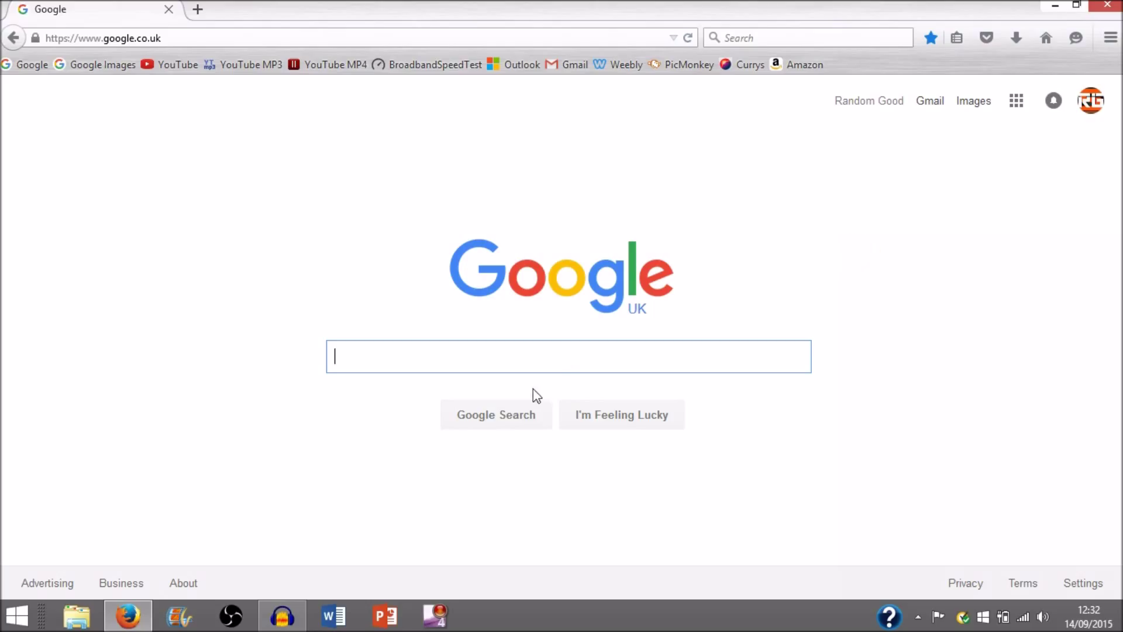
- Clear the stray text from Google's search box and open YouTube from the bookmarks toolbar
text(dcndsjnckjkfs)
key(BackSpace)
key(BackSpace)
key(BackSpace)
key(BackSpace)
key(BackSpace)
key(BackSpace)
key(BackSpace)
key(BackSpace)
key(BackSpace)
key(BackSpace)
key(BackSpace)
key(BackSpace)
key(BackSpace)
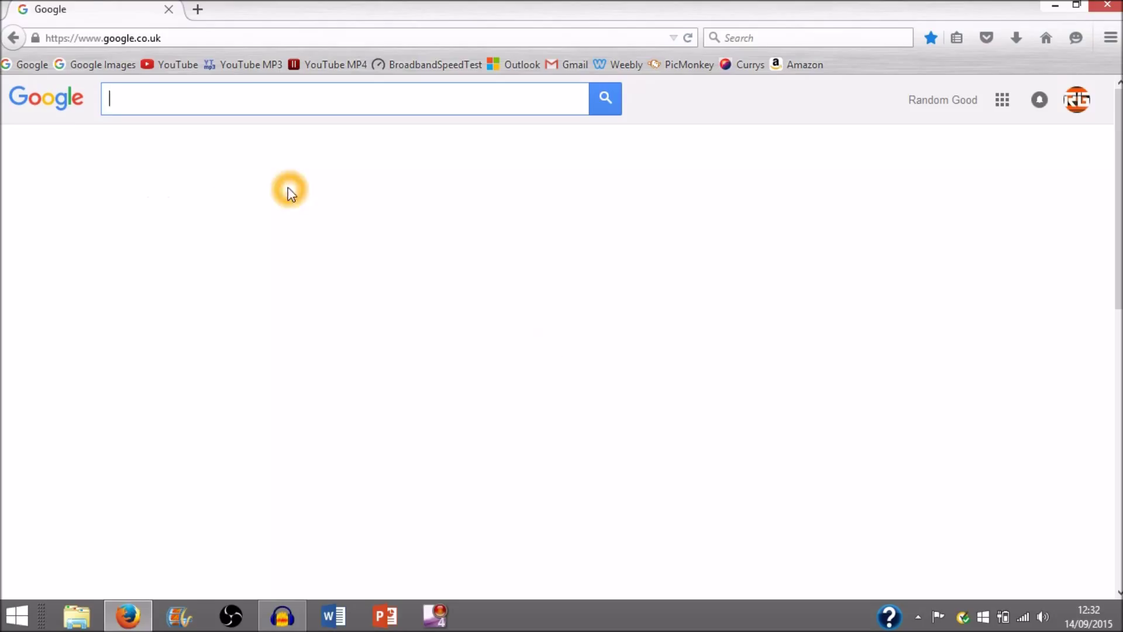
click(74, 112)
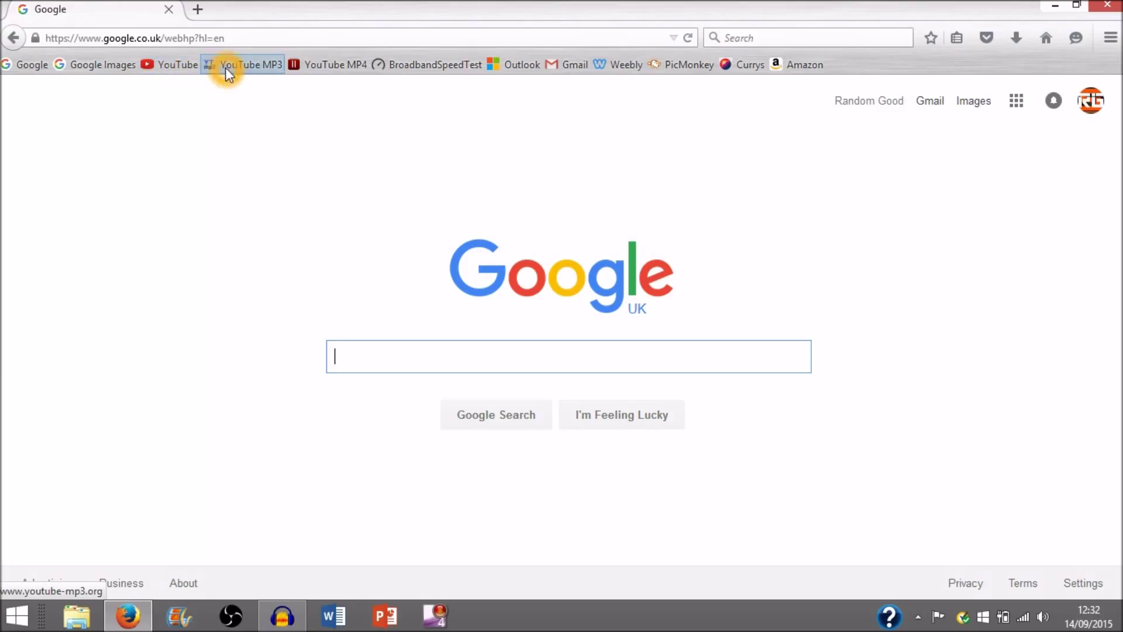
click(341, 70)
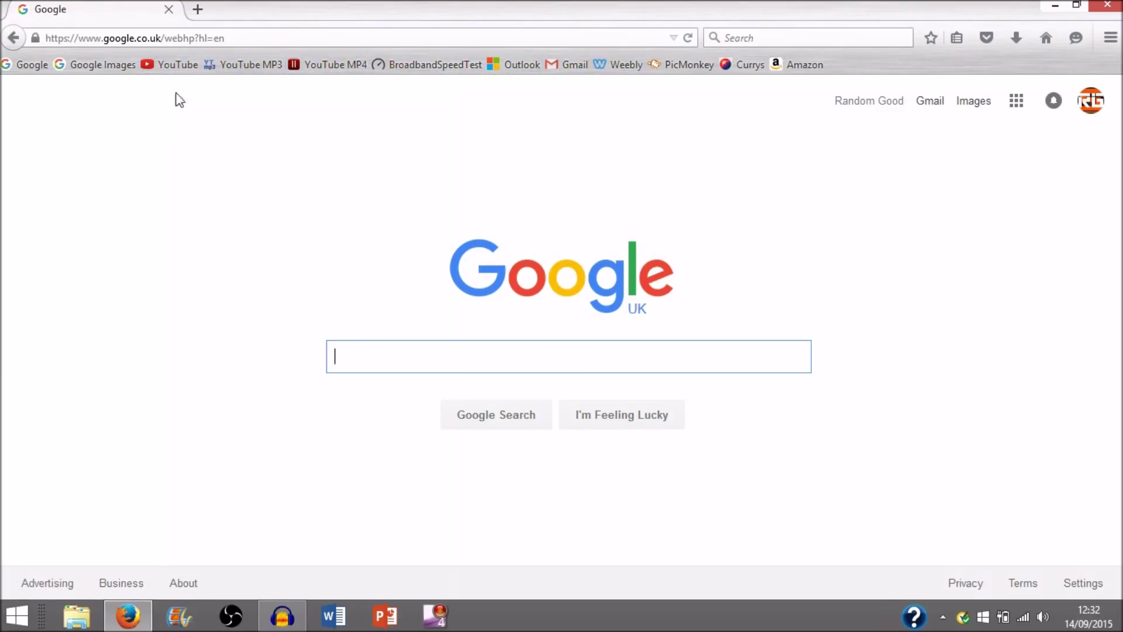
click(163, 63)
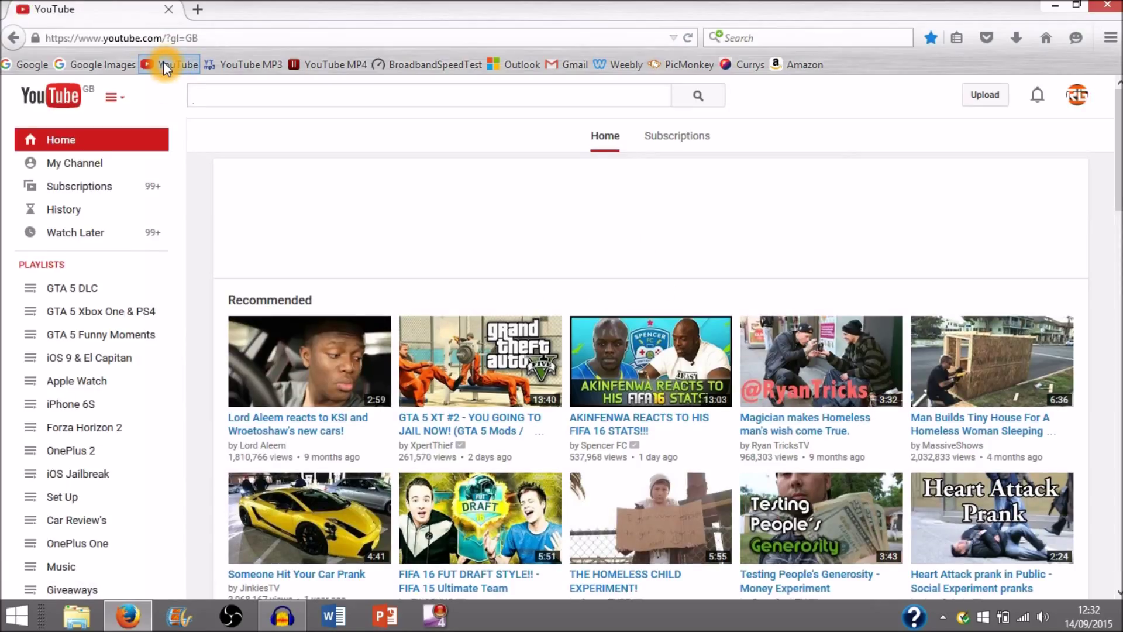
- Search Google for 'youtube', open the YouTube result, then return to the Google homepage bookmark
click(163, 62)
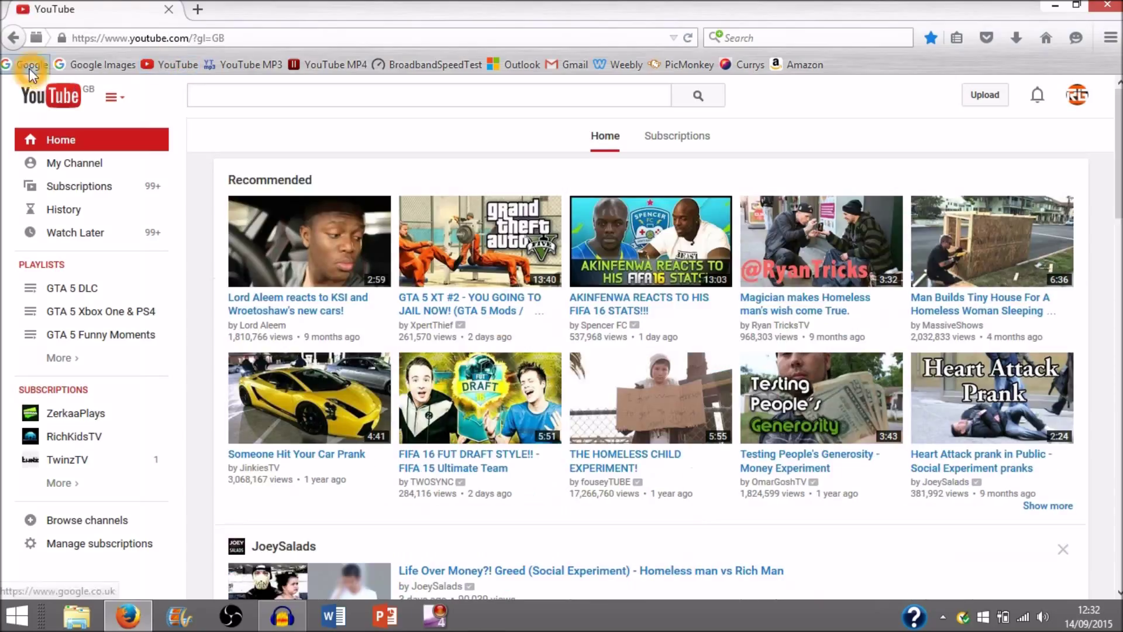
click(30, 66)
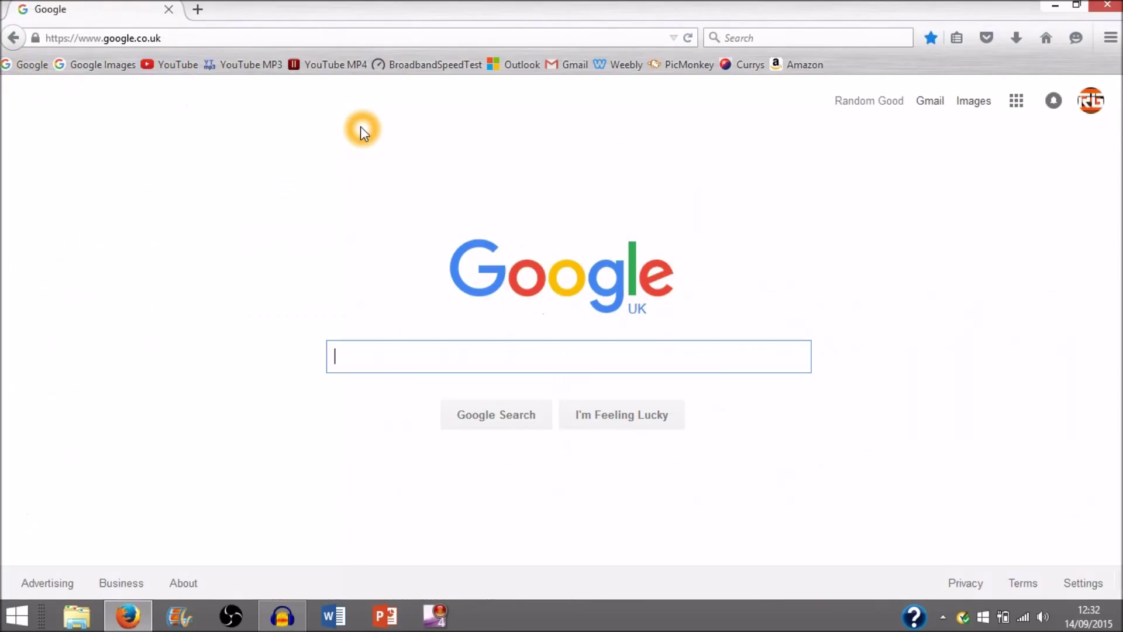
text(youtube)
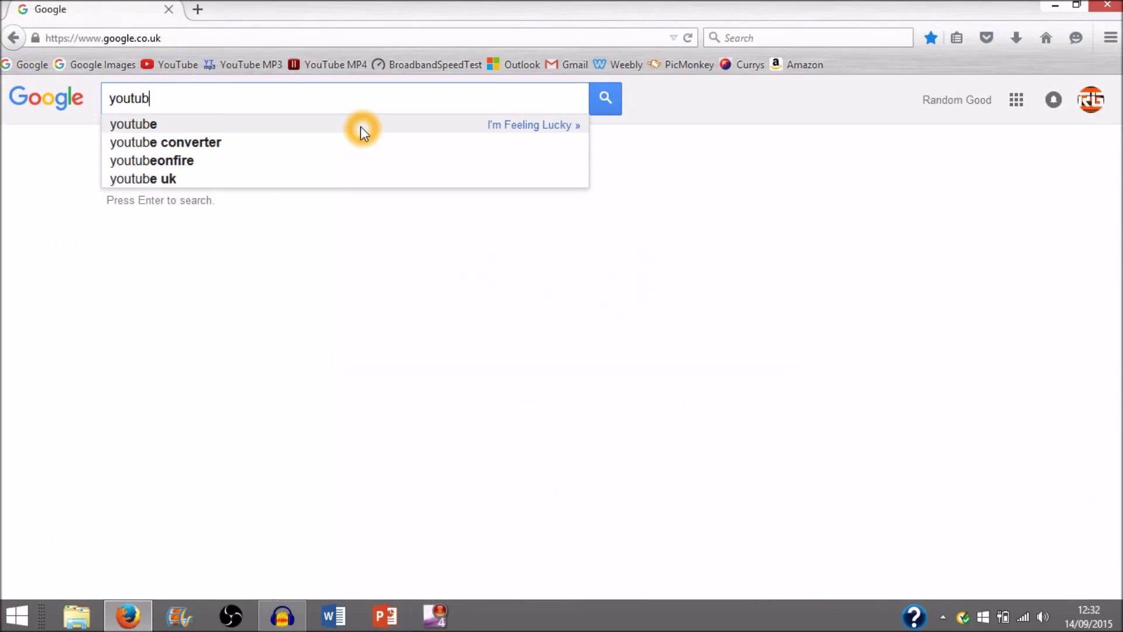
click(361, 127)
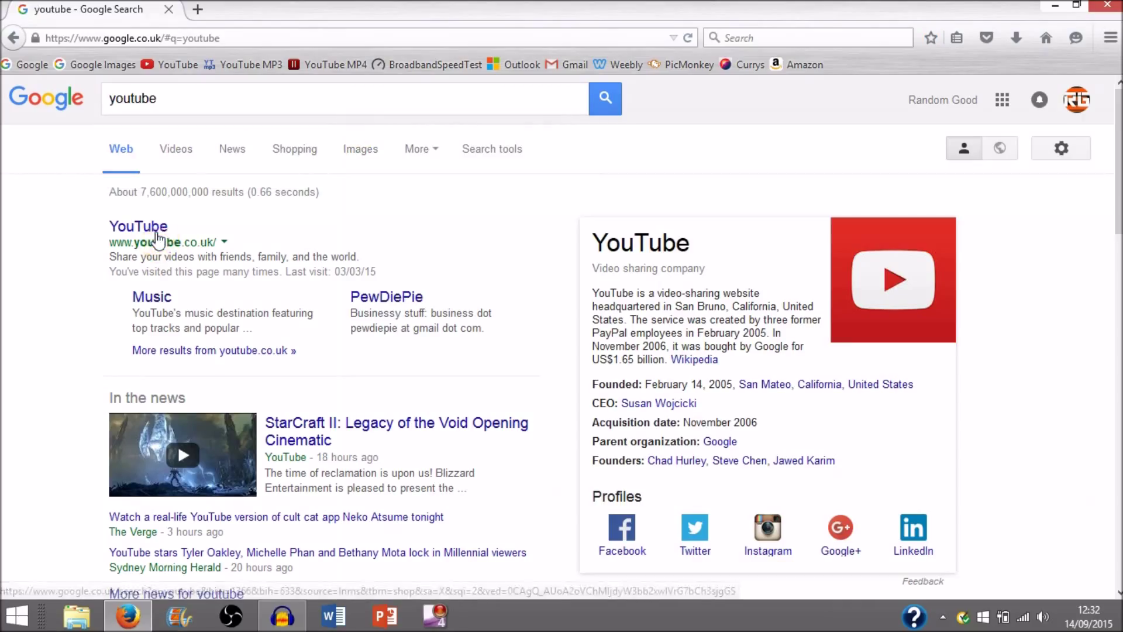
click(153, 229)
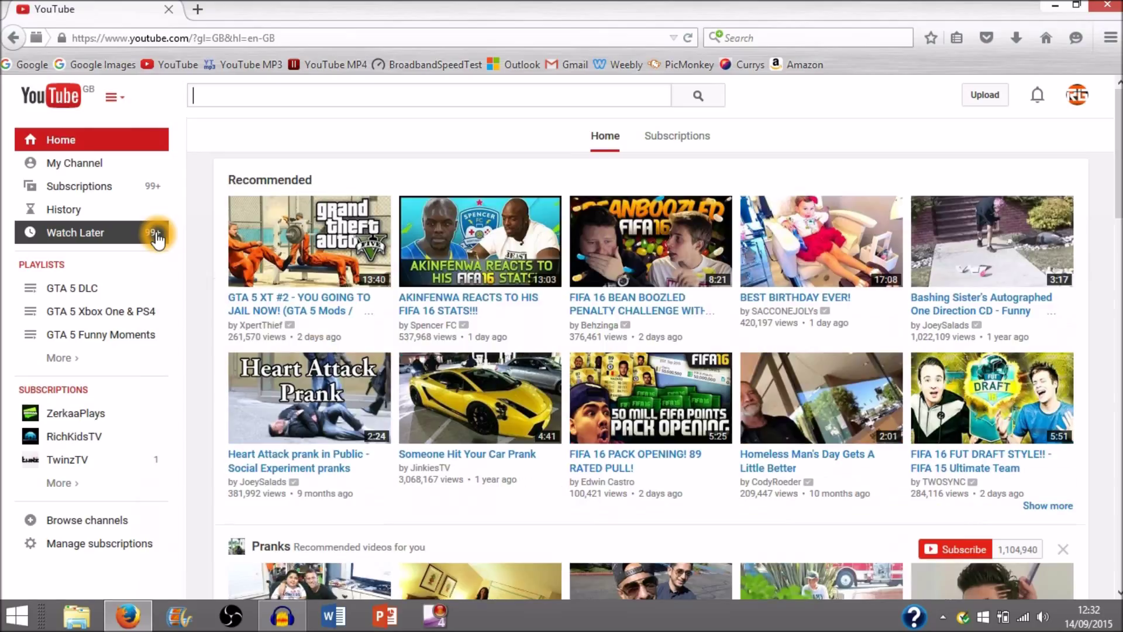
click(22, 67)
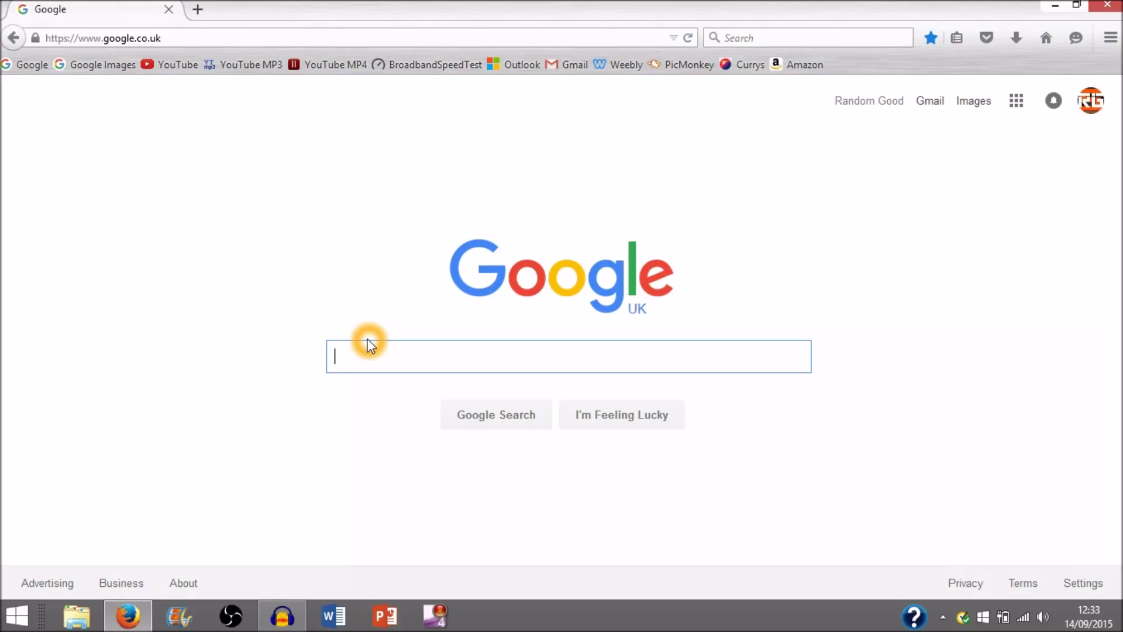
- Search Google for 'rockstar games' and open the official rockstargames.com result
text(rockstar ga)
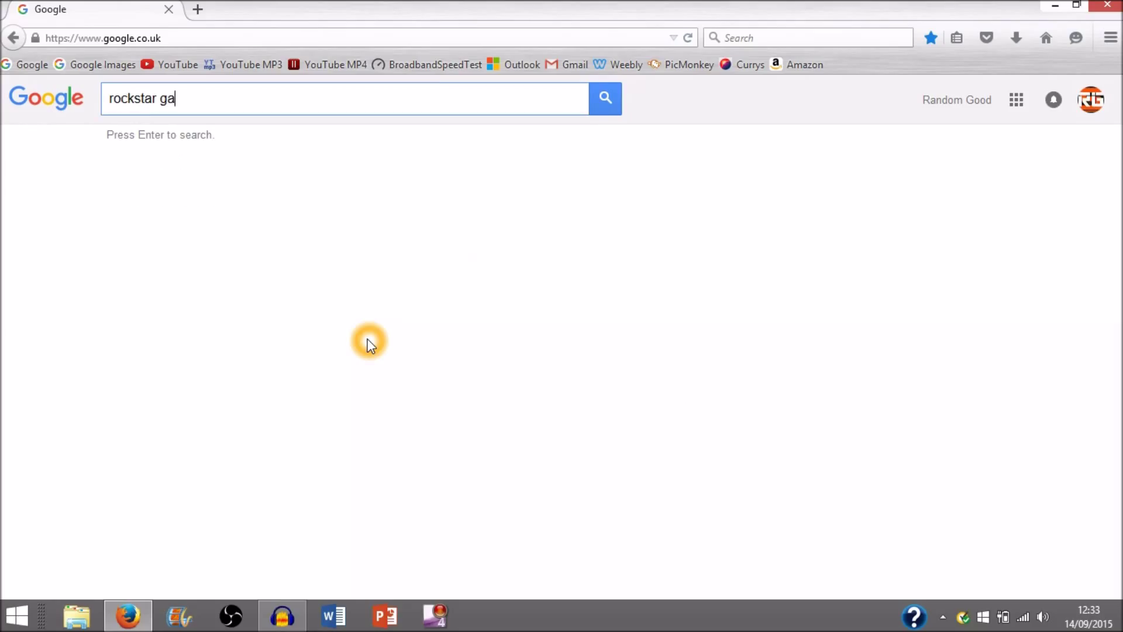
text(mes)
key(Return)
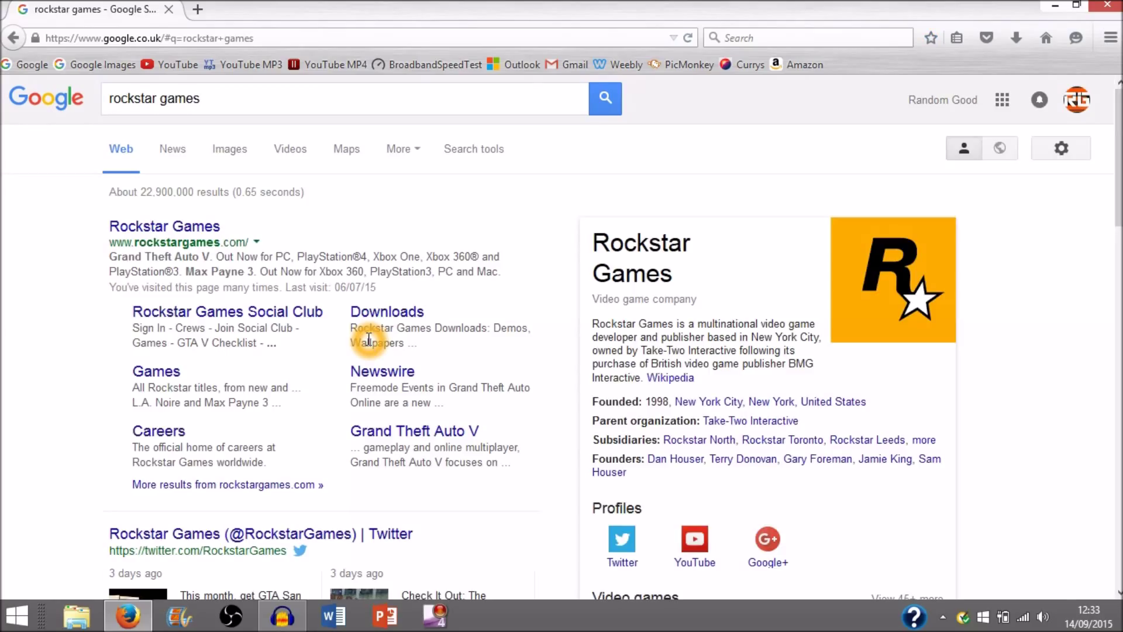
click(199, 228)
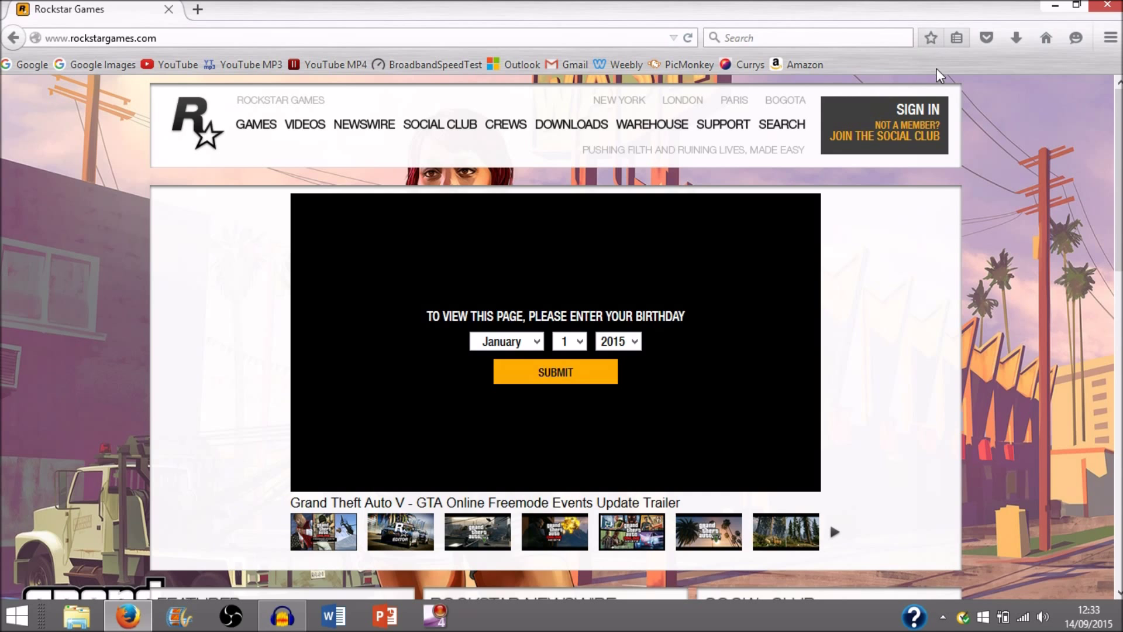
- Save the Rockstar Games page as a bookmark using the address-bar star
click(935, 88)
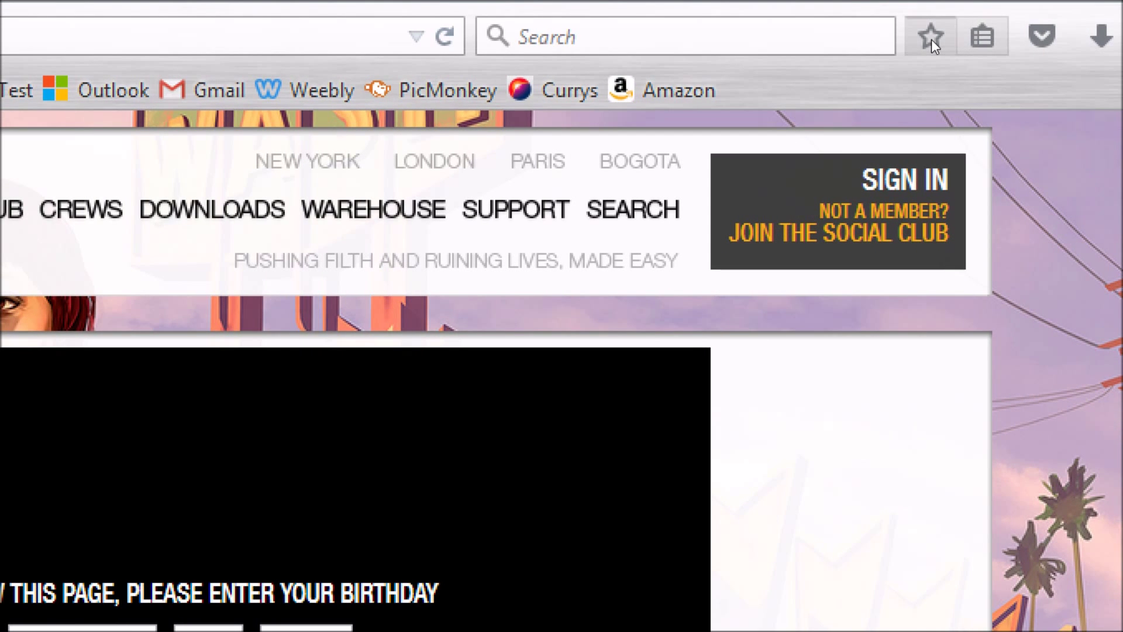
click(931, 39)
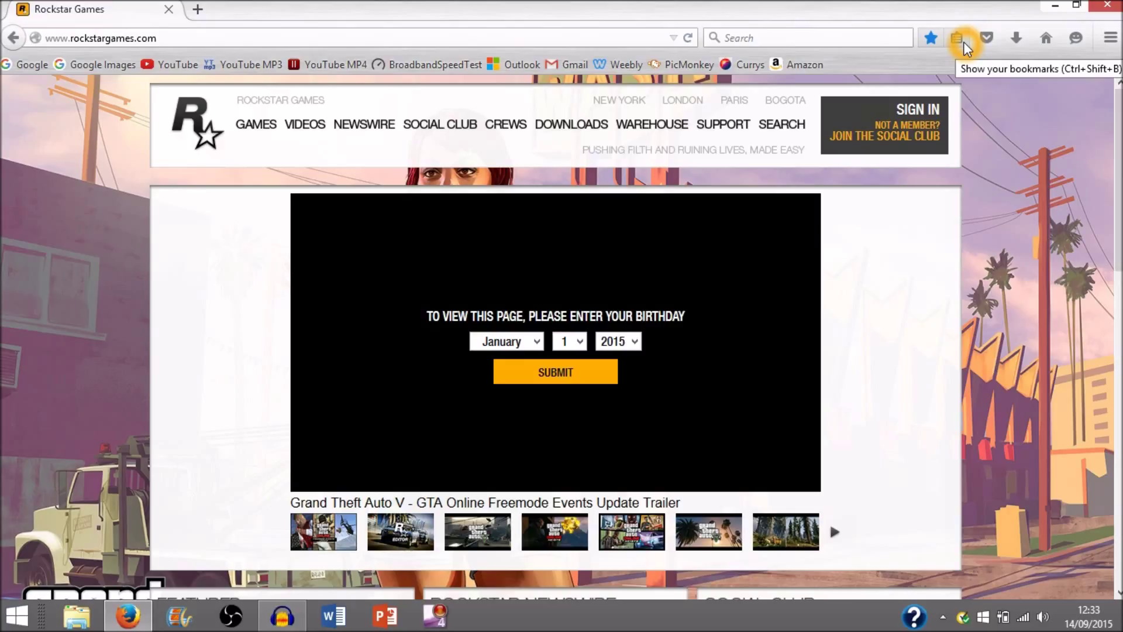
click(931, 38)
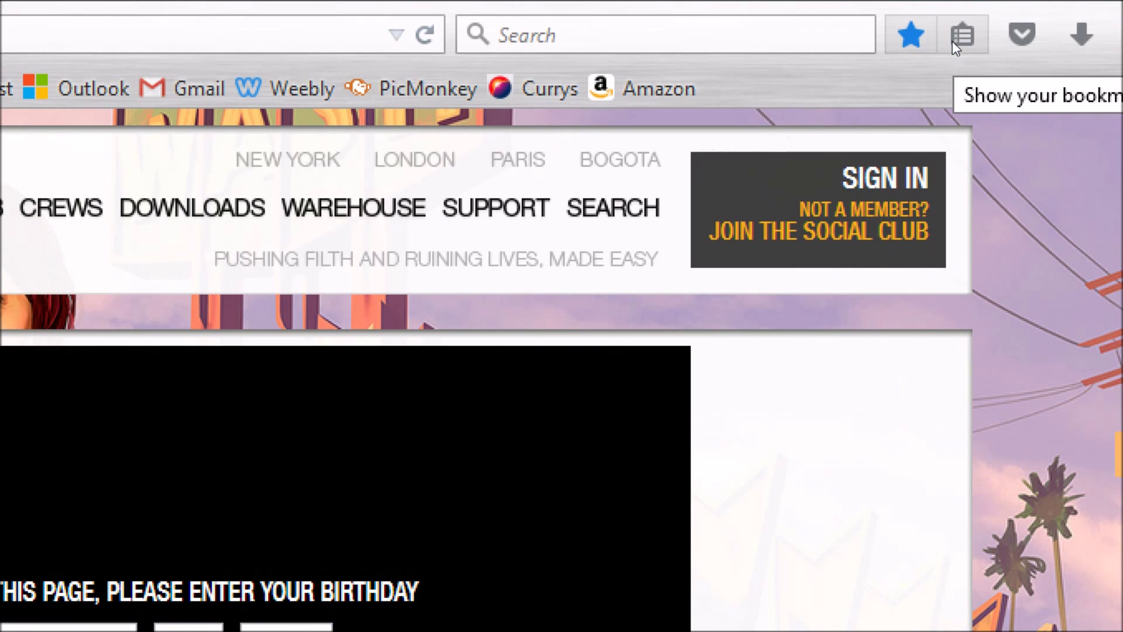
click(954, 45)
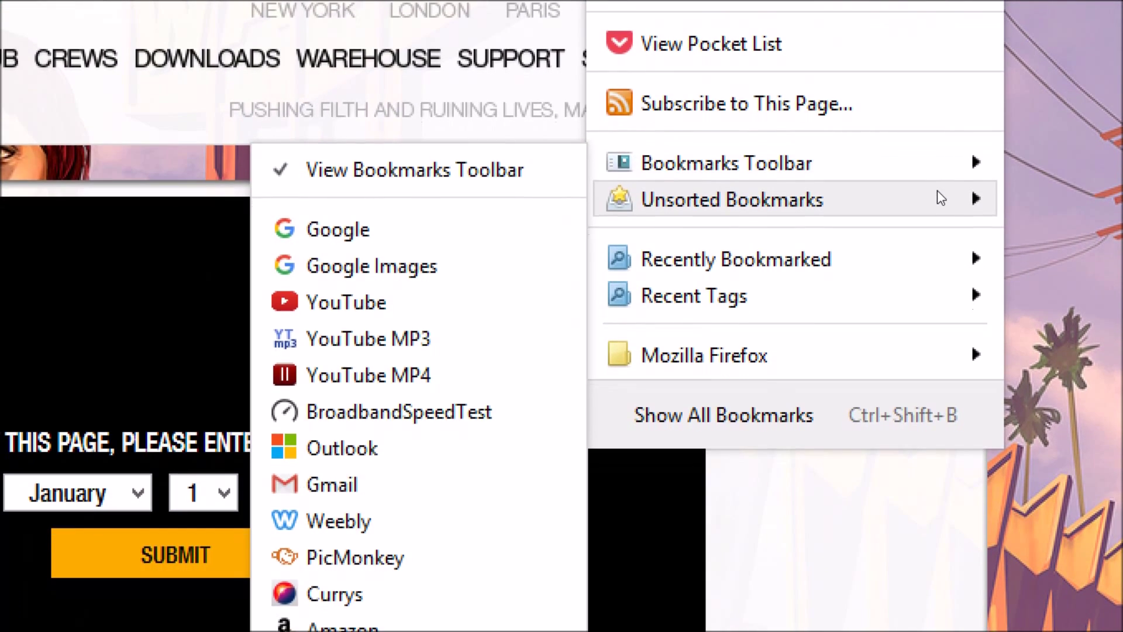
- Reveal the Unsorted Bookmarks folder listing the new Rockstar Games bookmark
mouse_move(938, 190)
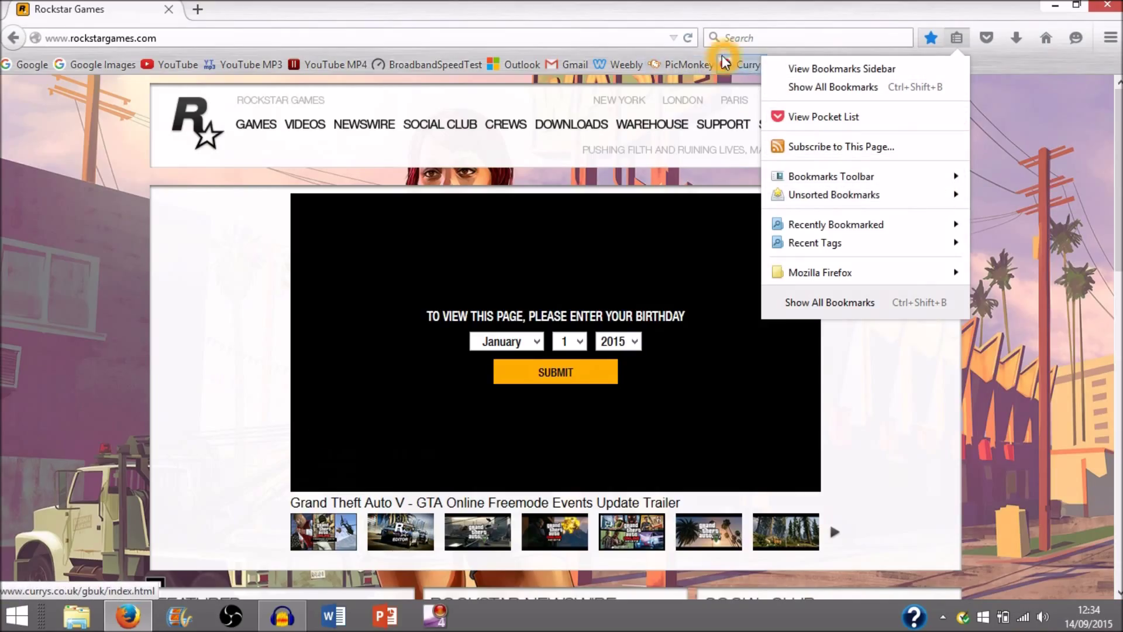
click(1076, 63)
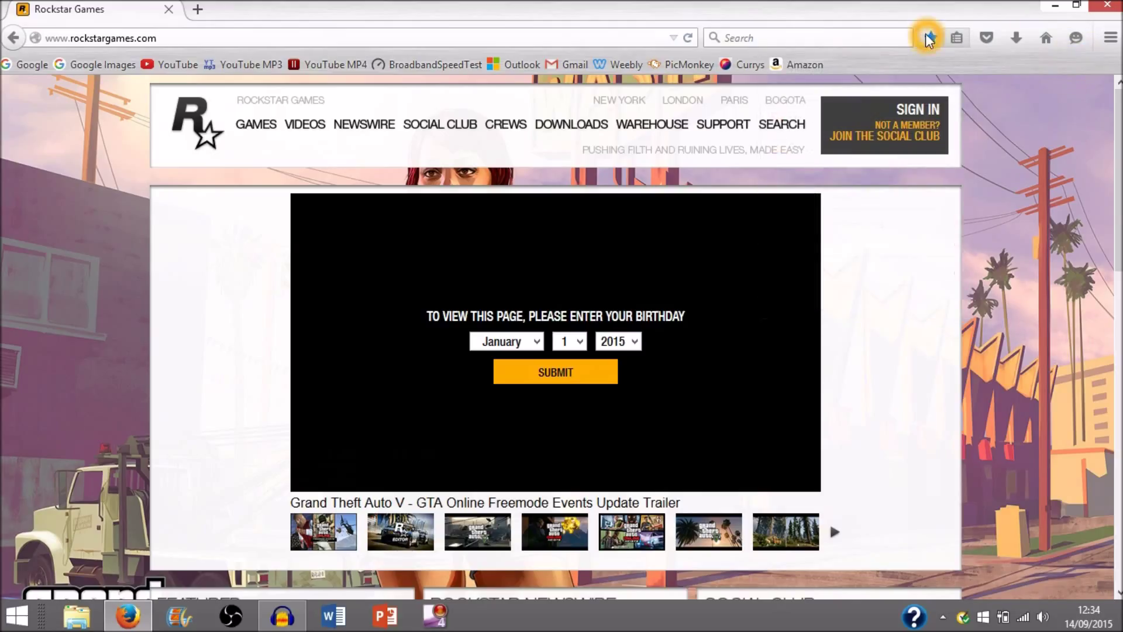
click(858, 59)
click(957, 45)
click(890, 198)
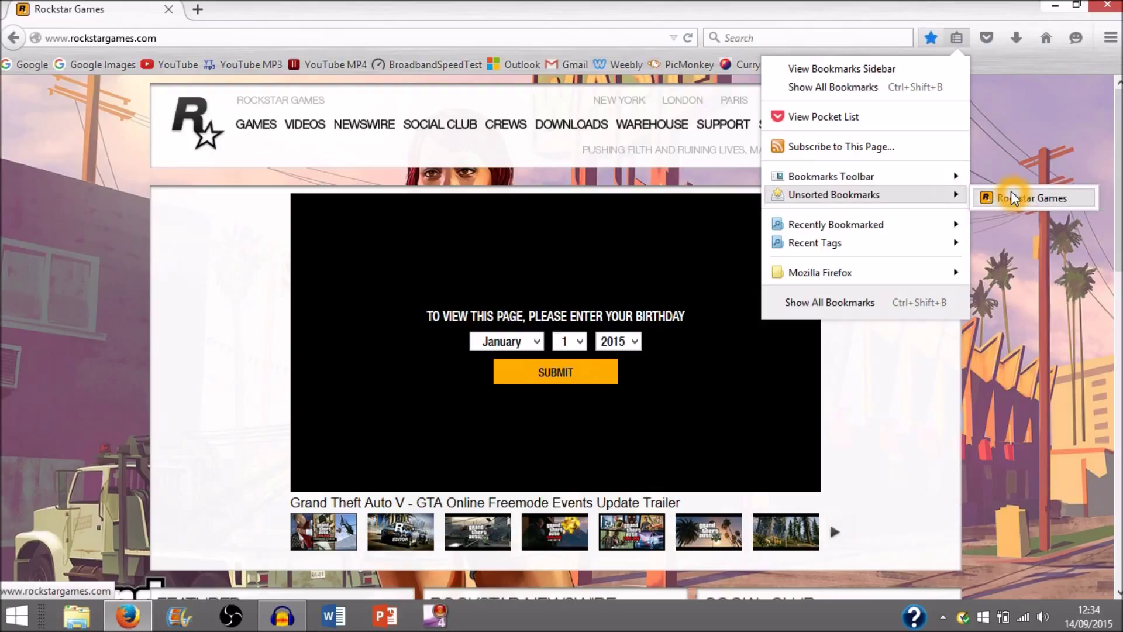
- Drag Rockstar Games onto the bookmarks toolbar, test the link, then load Google and close Firefox
drag(1012, 198, 1007, 63)
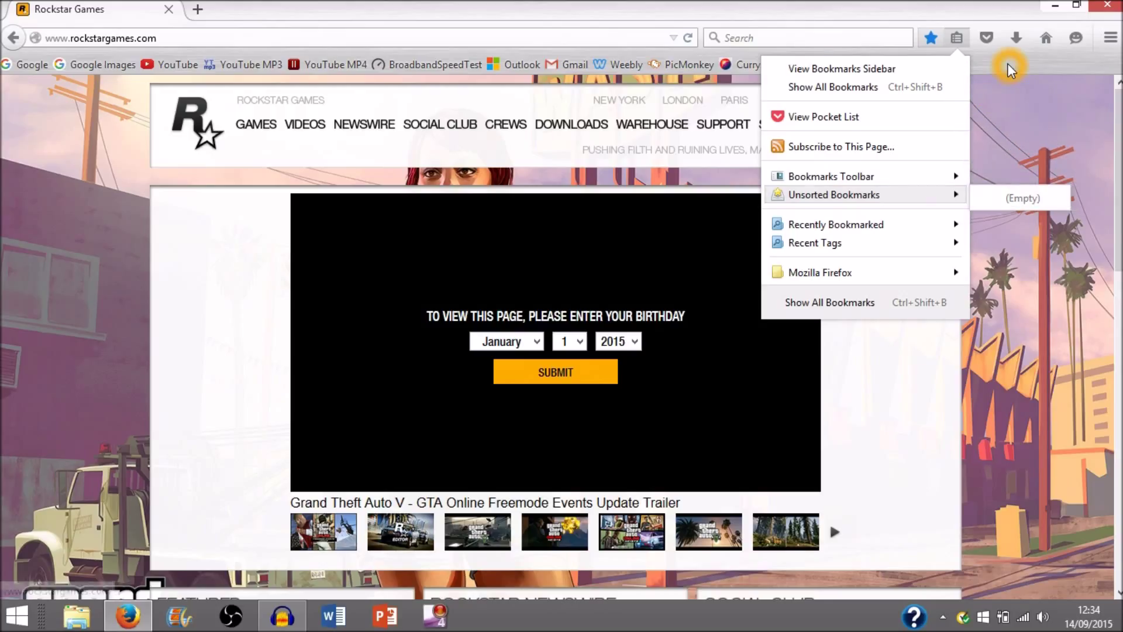
click(1007, 63)
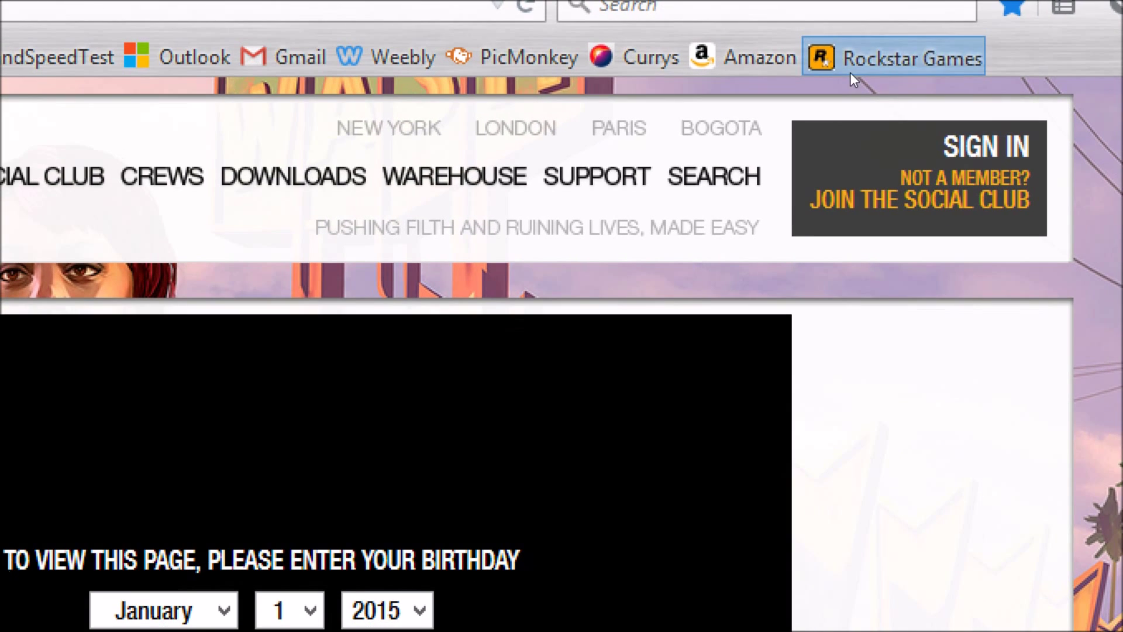
click(854, 68)
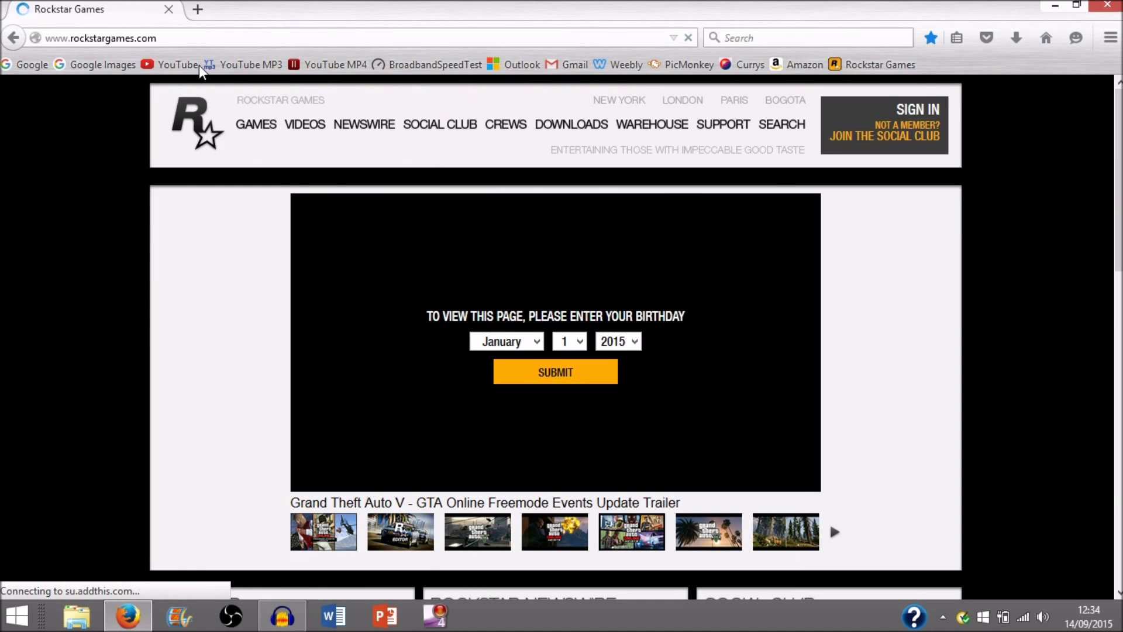
click(22, 71)
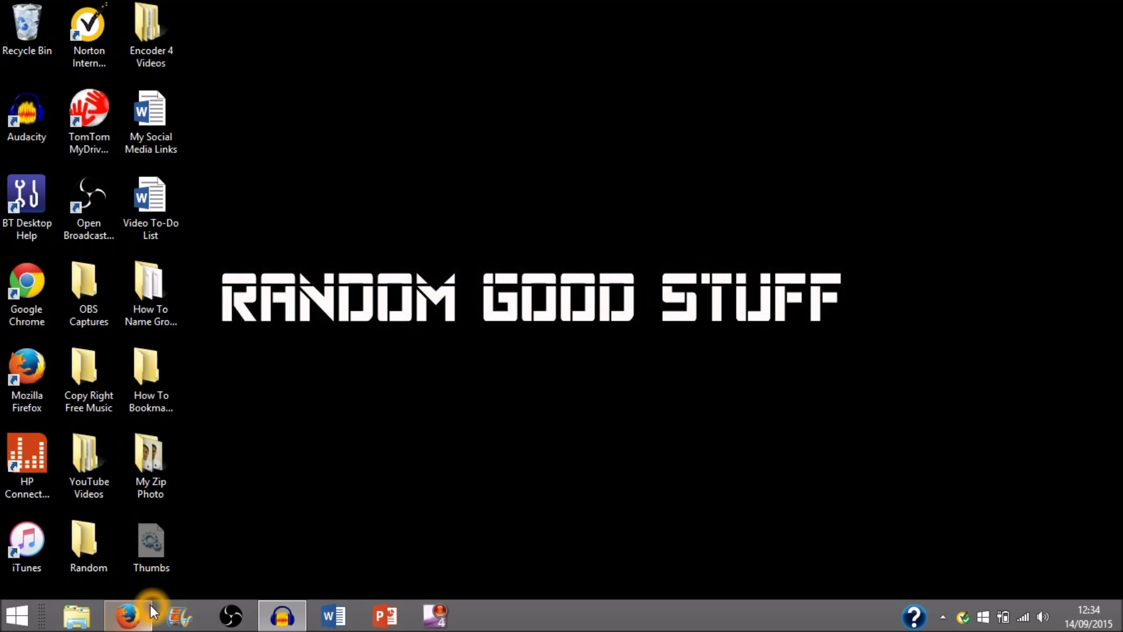
- Relaunch Firefox from the taskbar and load rockstargames.com from its toolbar bookmark
click(150, 604)
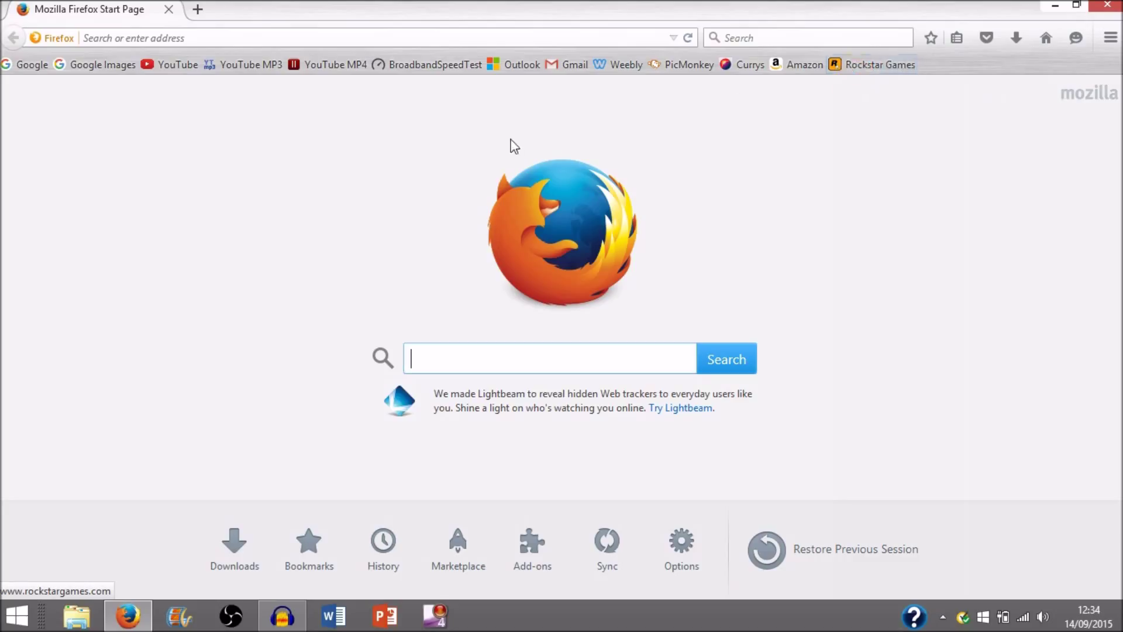
click(323, 248)
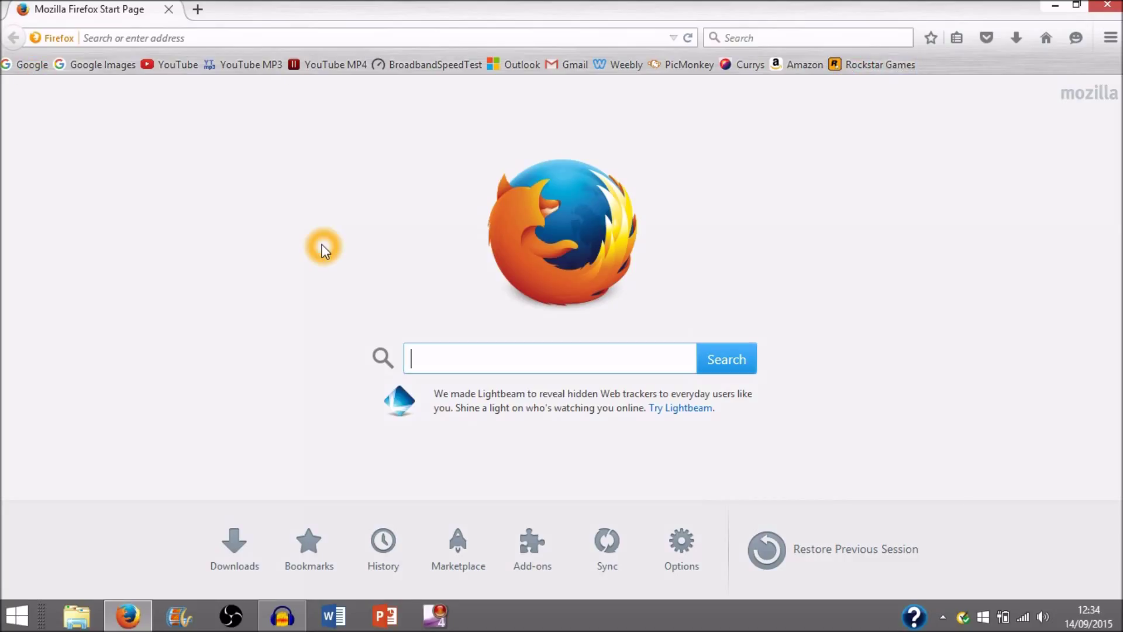
click(889, 62)
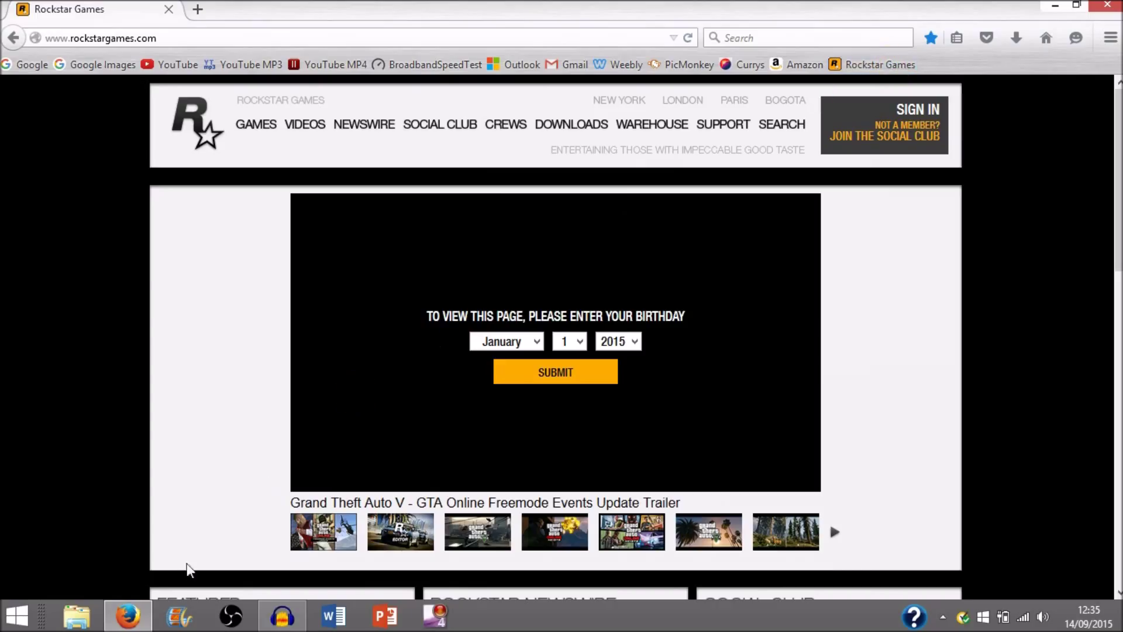
right_click(139, 618)
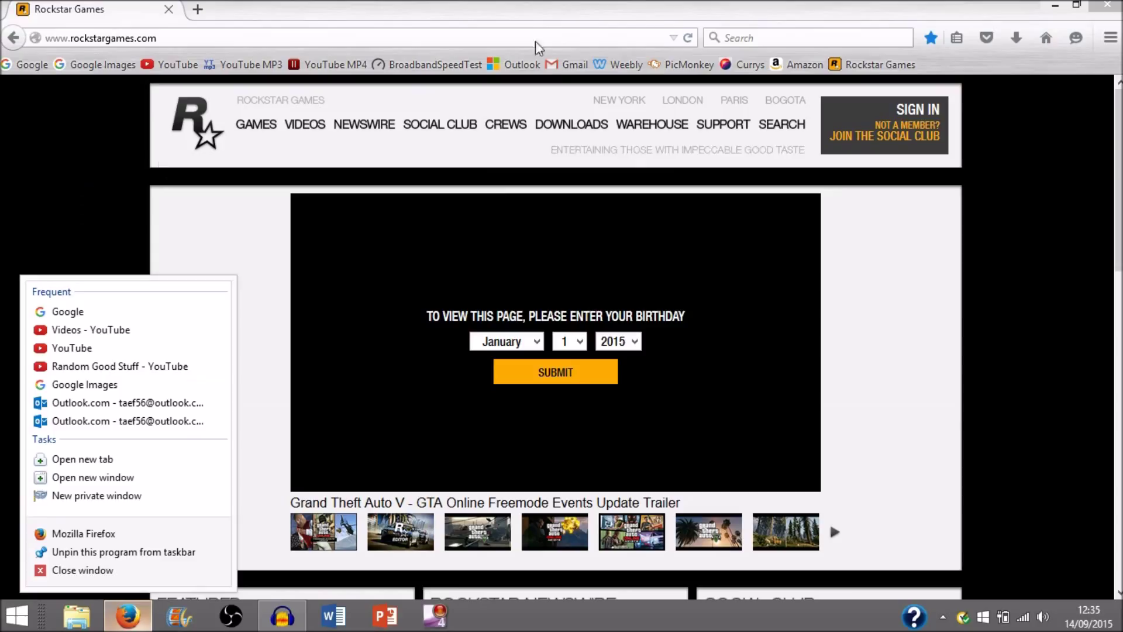
click(1115, 38)
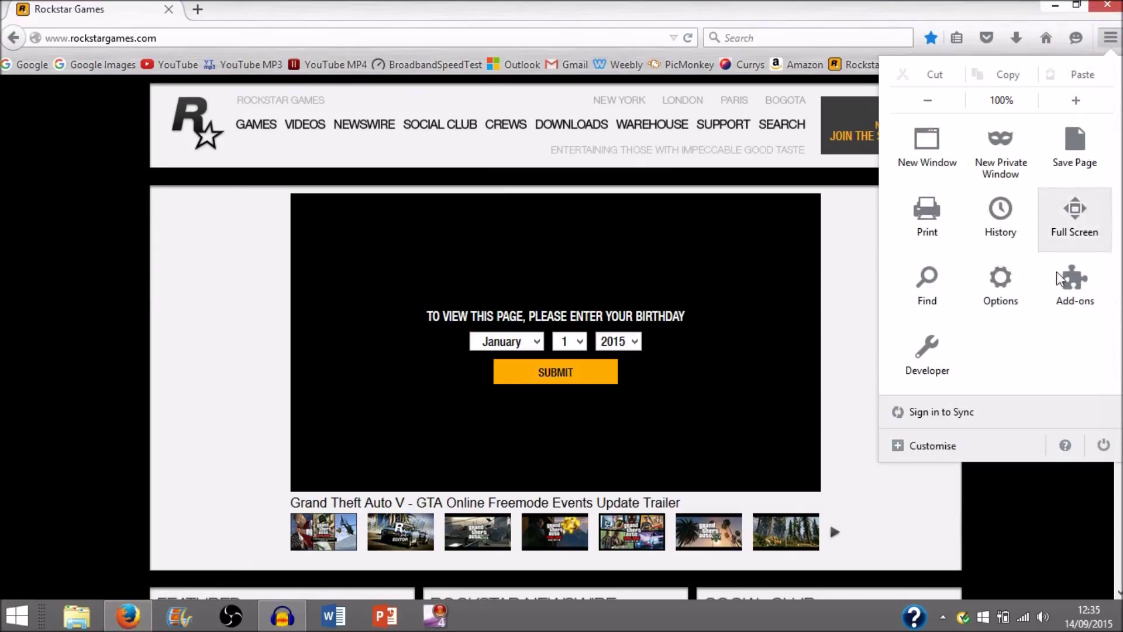
click(1013, 279)
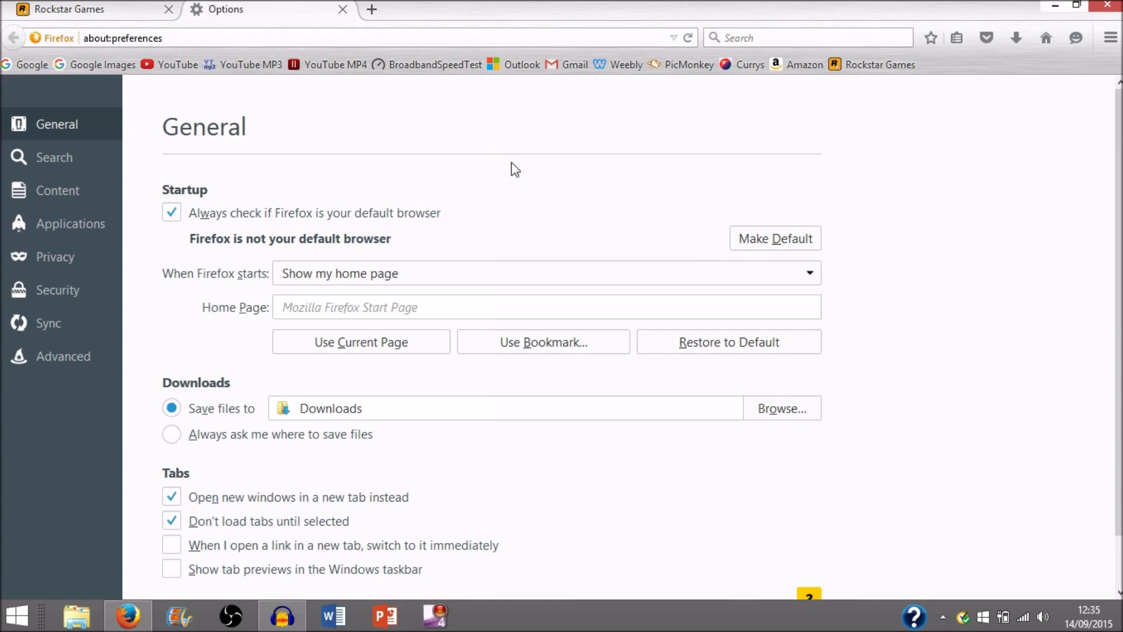
click(342, 16)
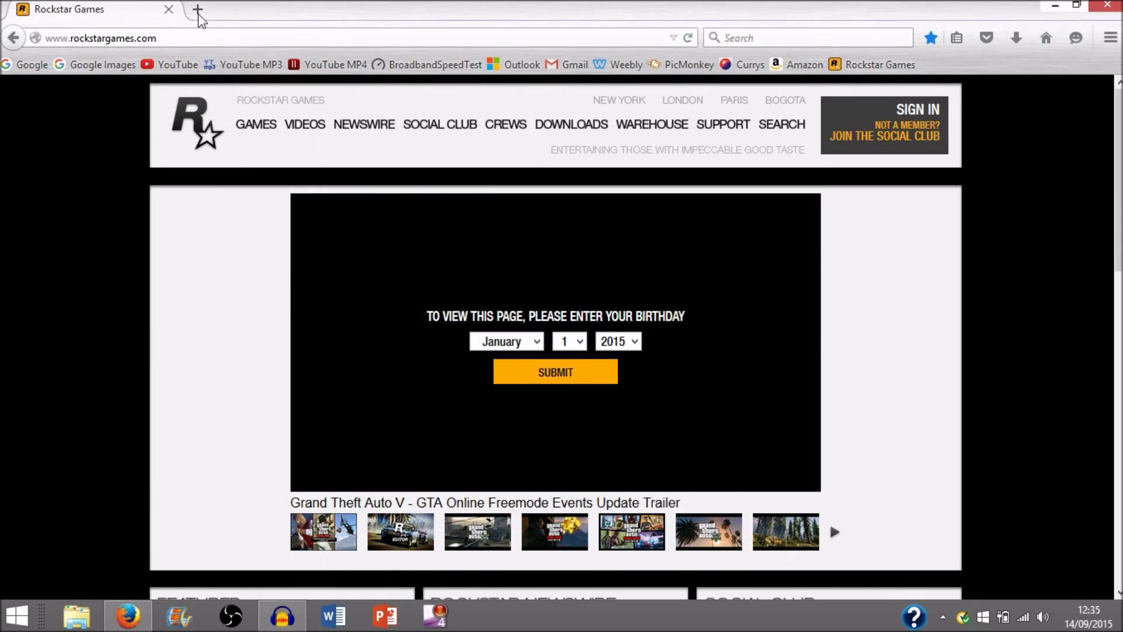
click(197, 11)
click(26, 64)
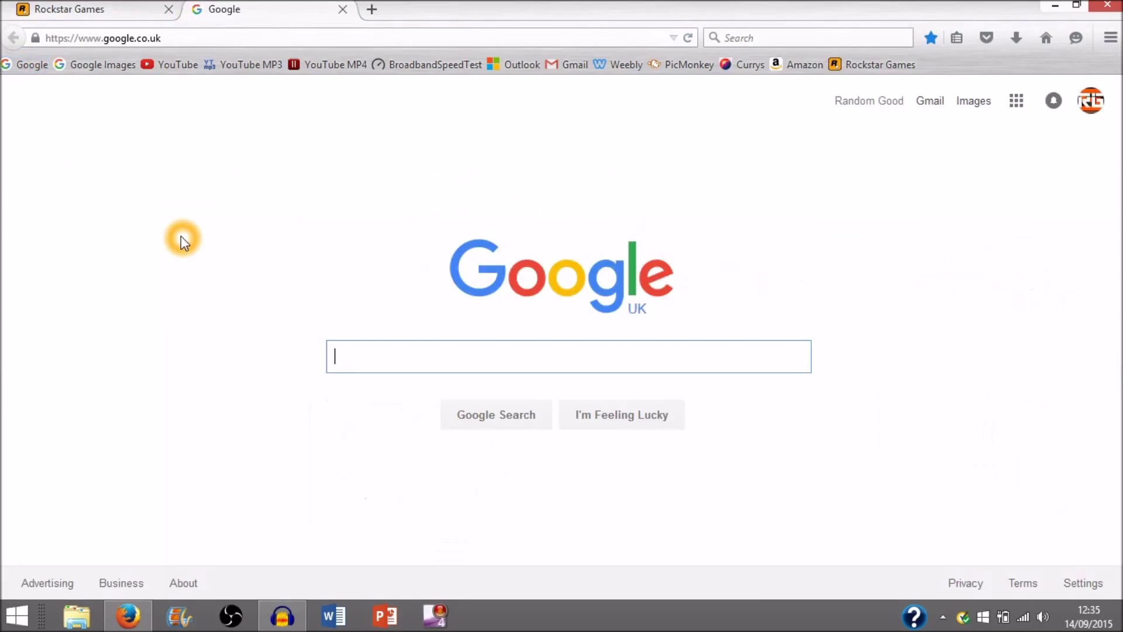
text(moz)
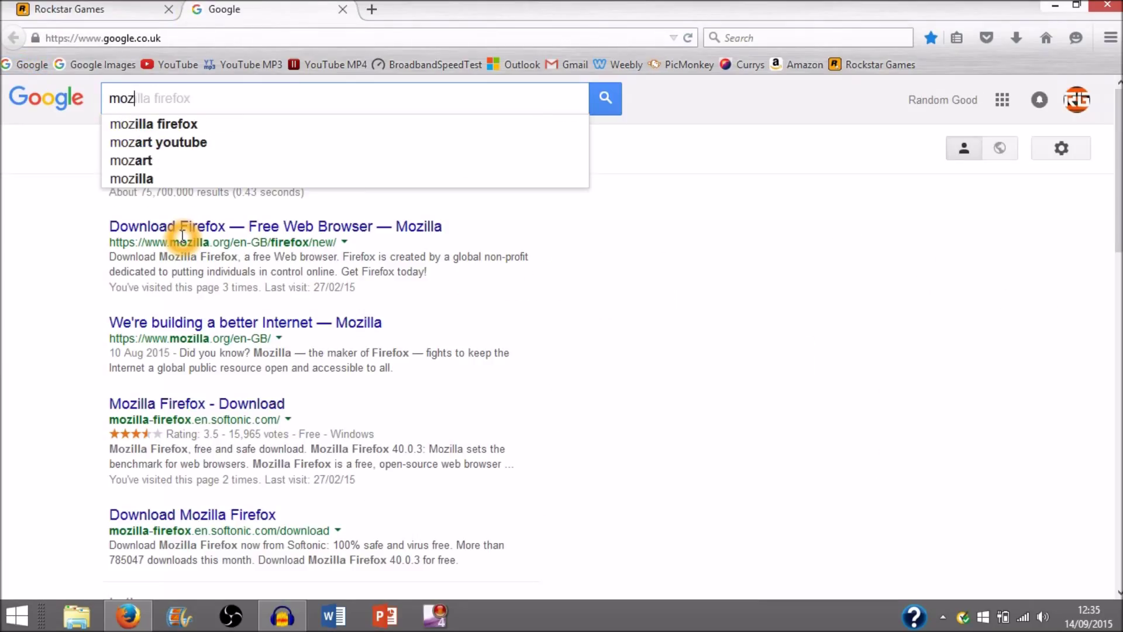
key(Down)
key(Return)
click(180, 236)
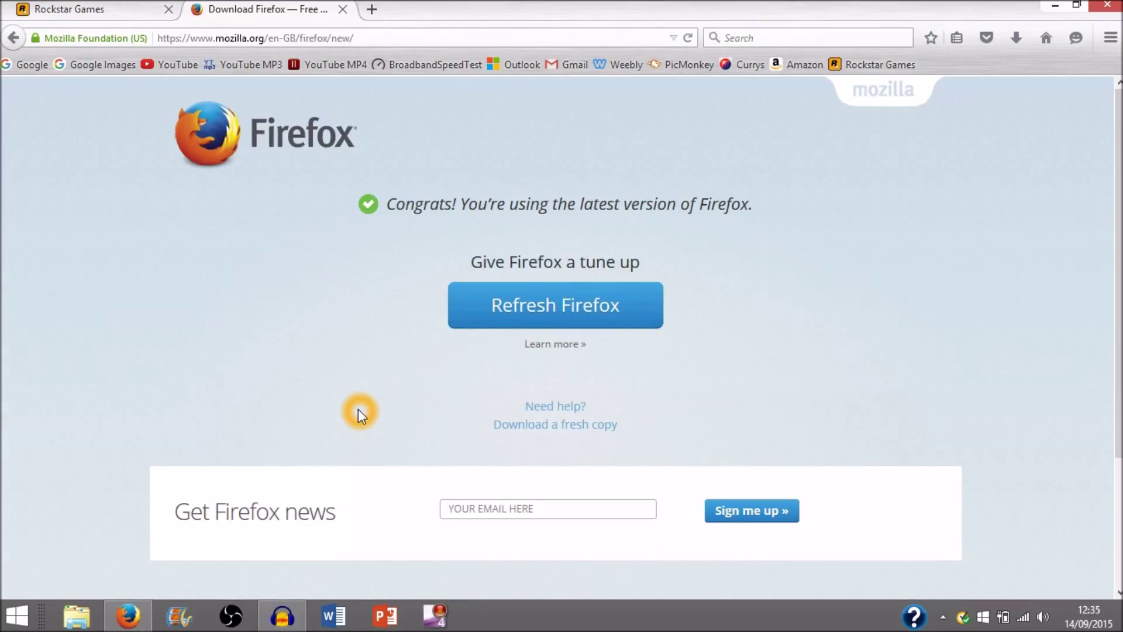
click(342, 9)
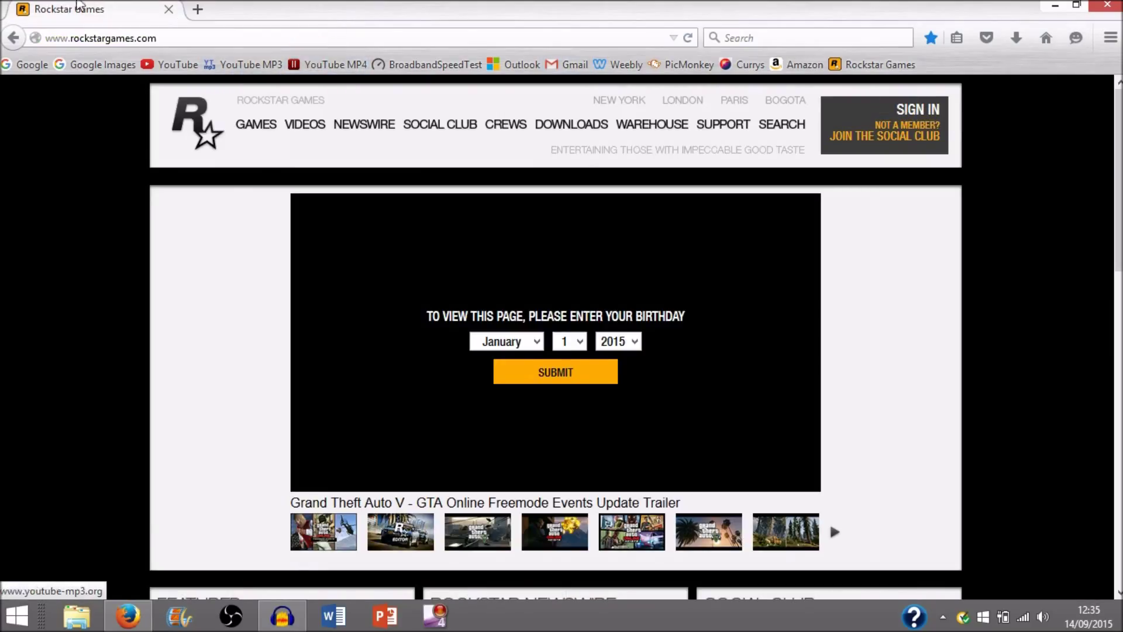
- Load and reload the Google UK homepage from its toolbar bookmark
click(41, 64)
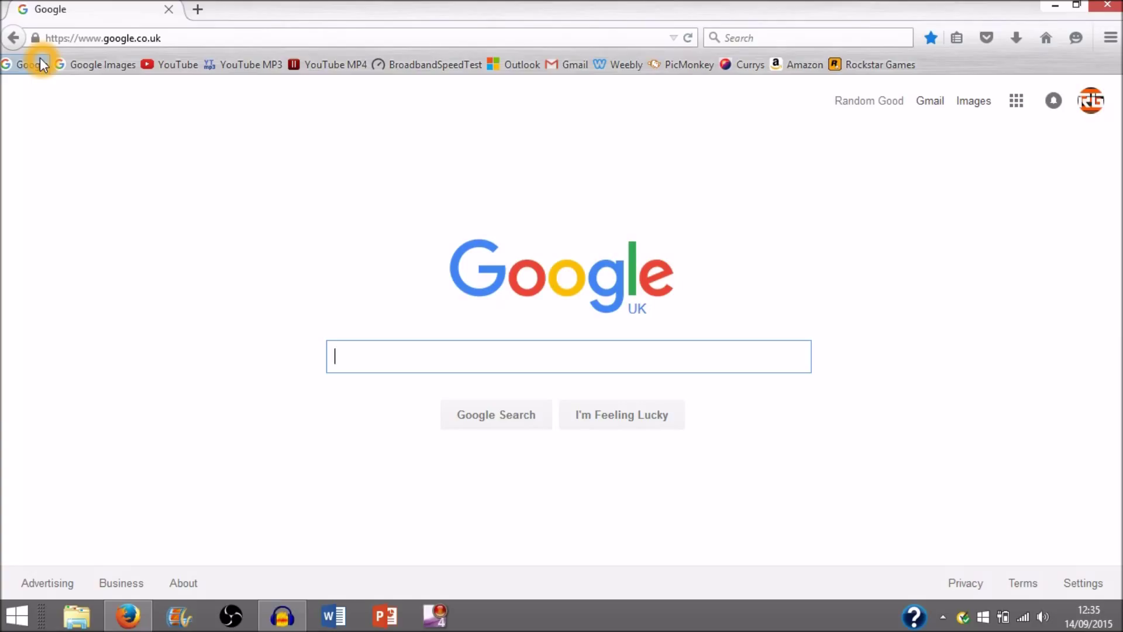
click(42, 64)
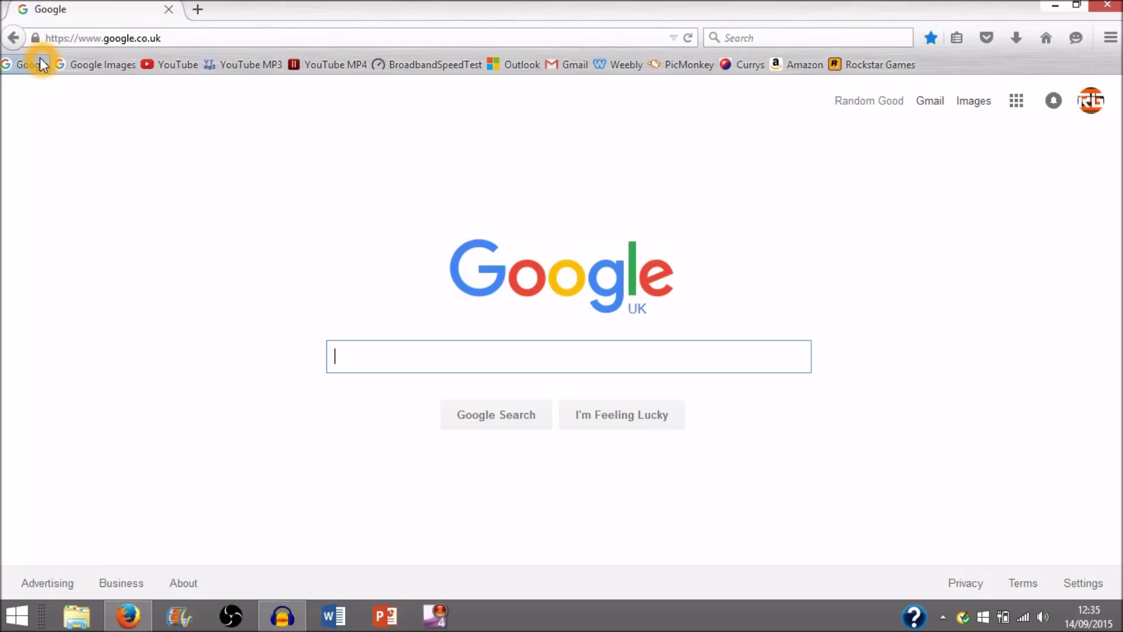